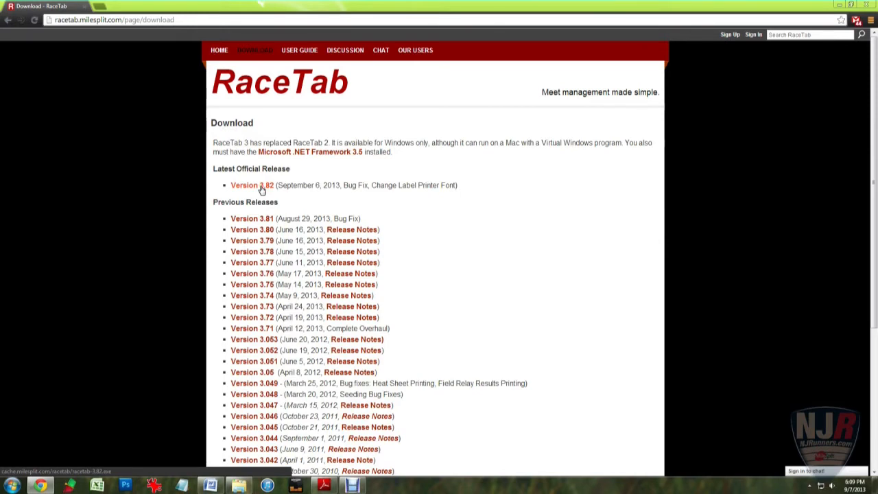
# Close the browser, launch RaceTab, and start a blank High School cross country meet
pyautogui.click(865, 5)
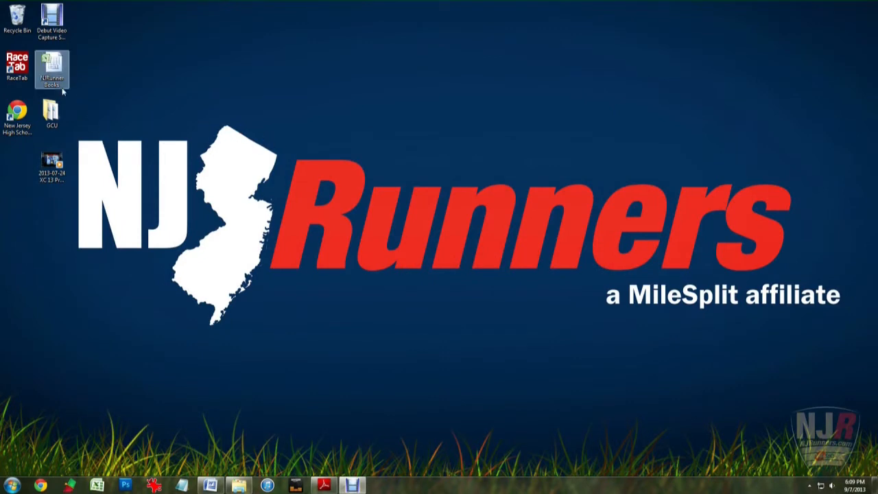
pyautogui.doubleClick(19, 65)
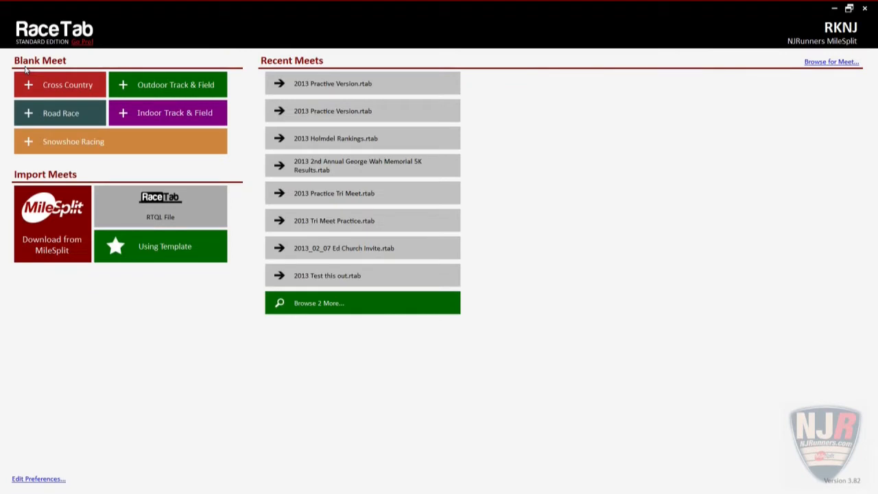
pyautogui.click(51, 87)
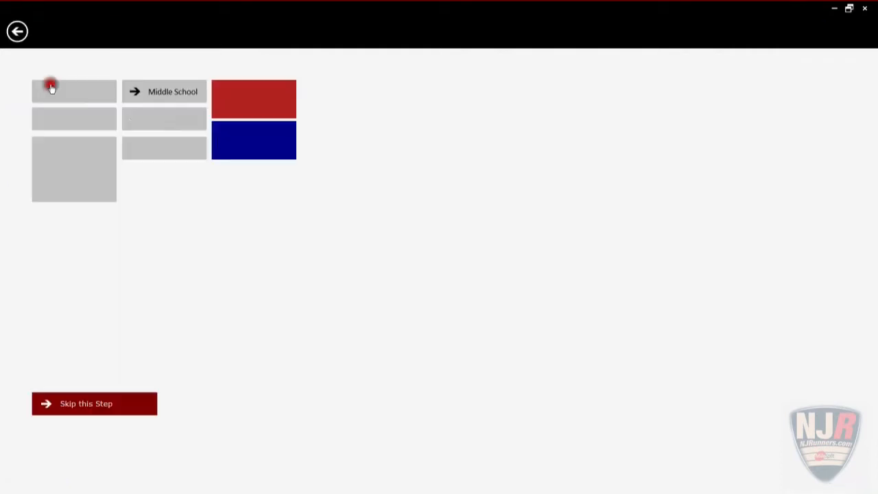
pyautogui.click(67, 97)
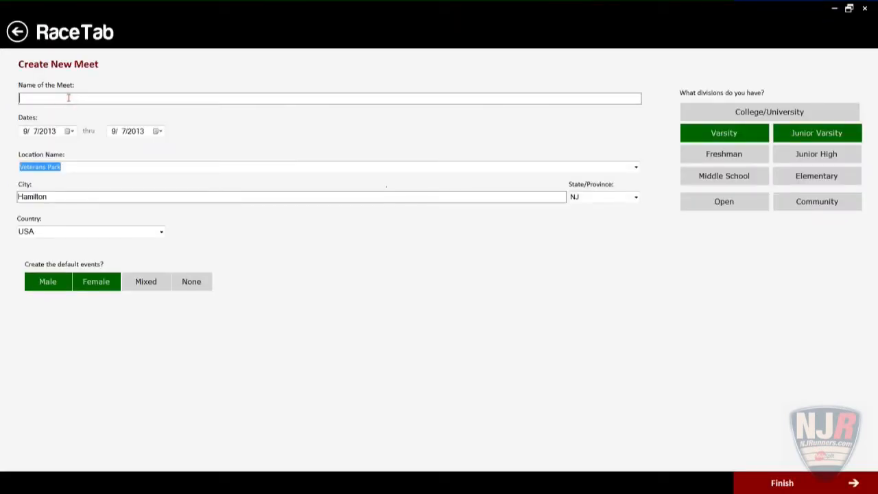
# Name the meet 'Practice Version' and create it, overwriting the existing meet of that name
pyautogui.write('Practice Version')
pyautogui.click(779, 484)
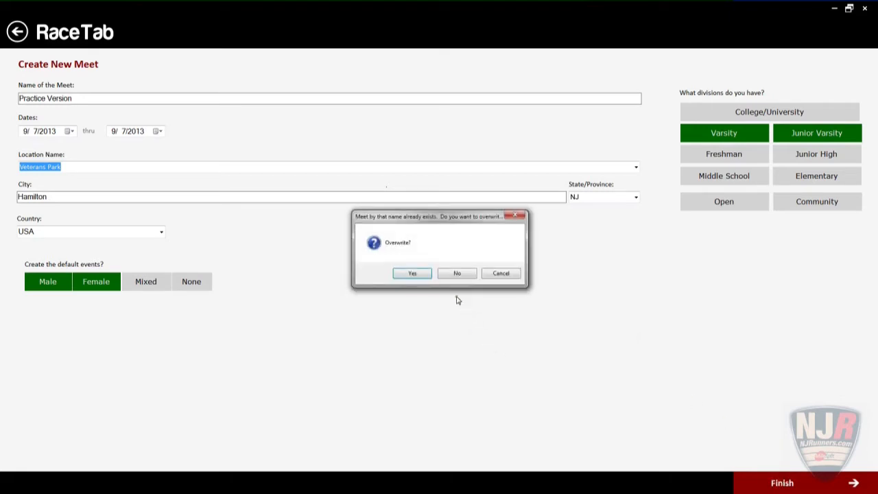
pyautogui.click(413, 275)
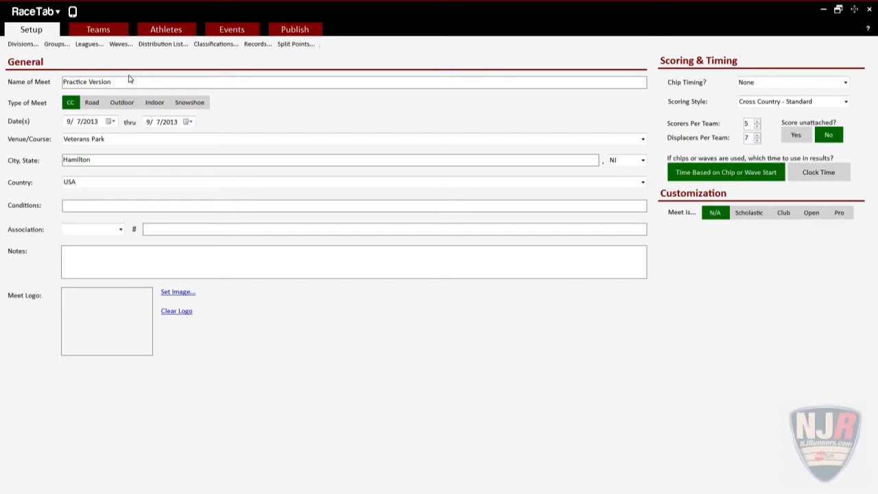
# Switch to the Teams page, which shows an empty list of 0 teams
pyautogui.click(98, 31)
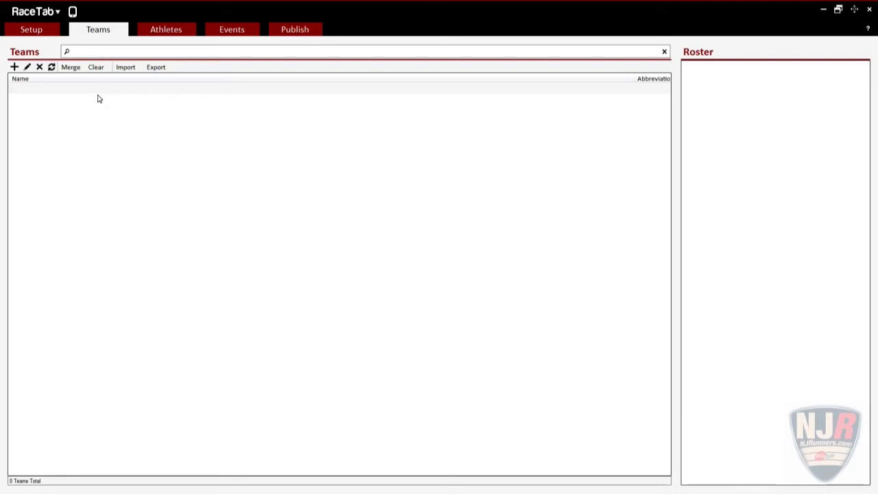
# Import Bergenfield HS, Bernards HS and Brick Memorial HS from MileSplit
pyautogui.click(126, 68)
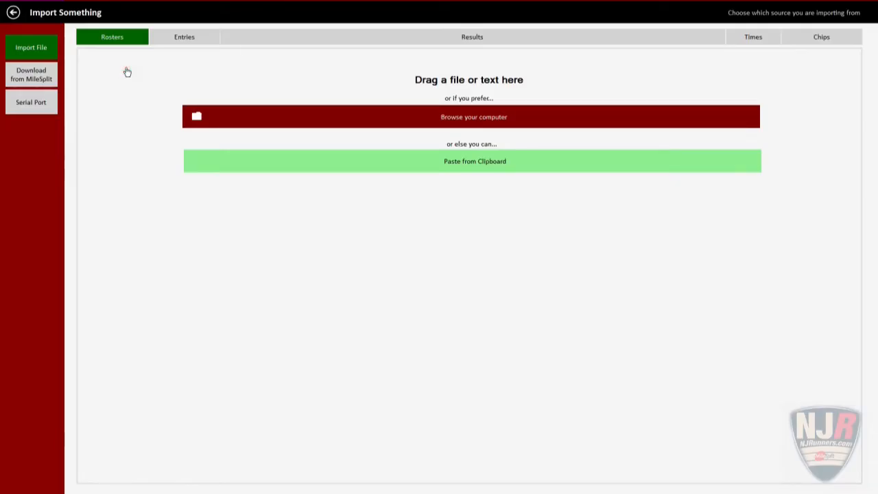
pyautogui.click(47, 83)
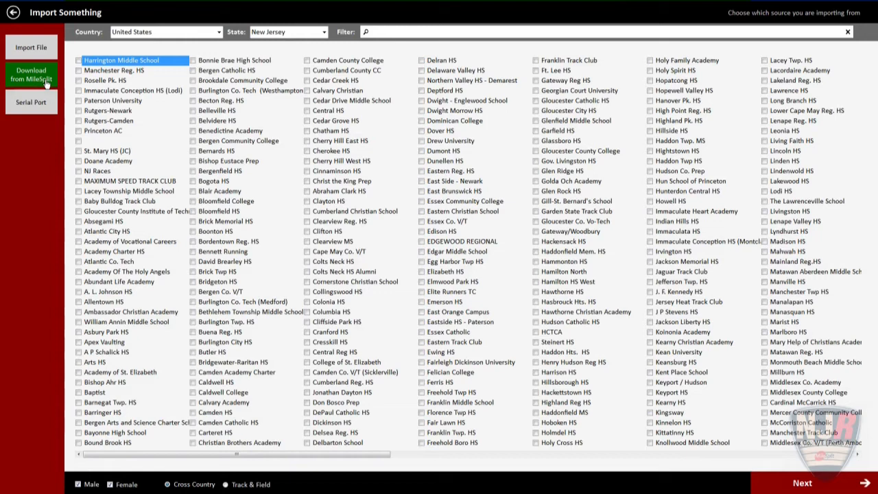
pyautogui.click(194, 172)
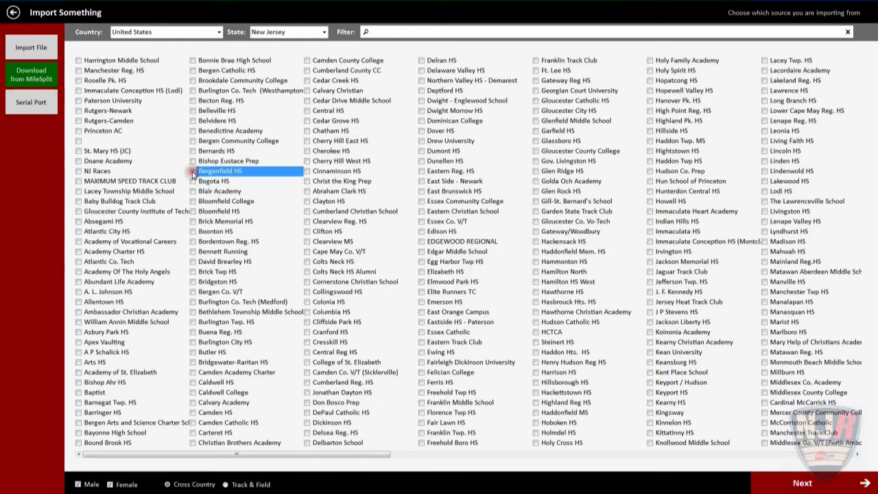
pyautogui.click(194, 152)
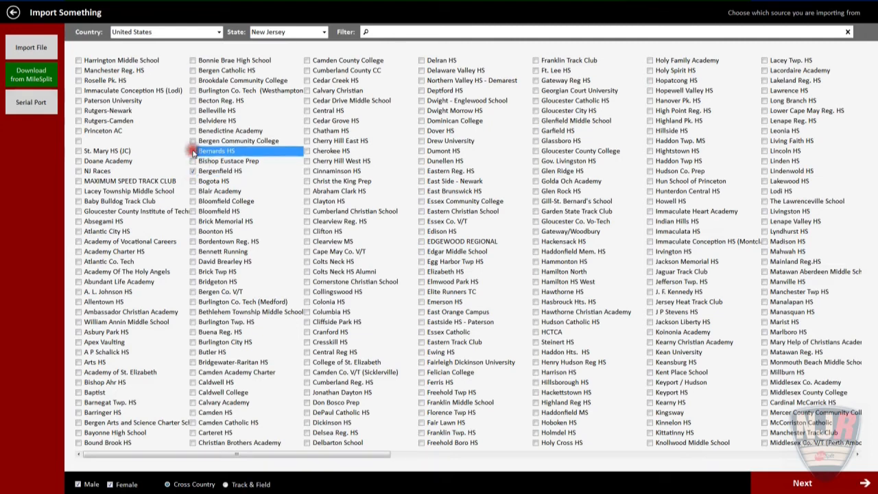
pyautogui.click(193, 222)
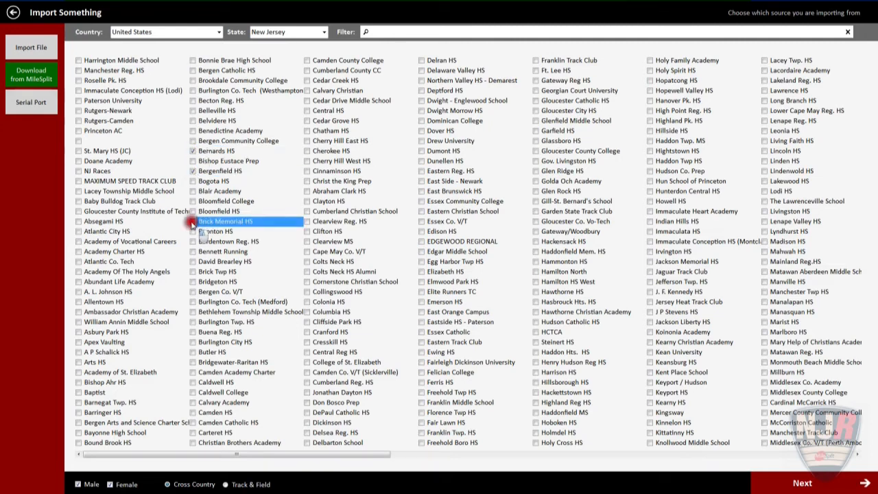
pyautogui.click(803, 483)
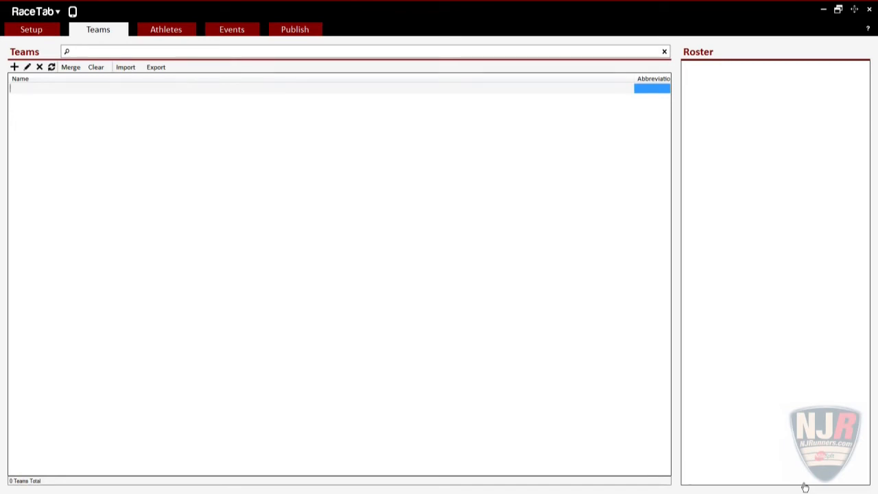
# Refresh the list to show all three imported teams, review each roster, then go to Events
pyautogui.click(52, 67)
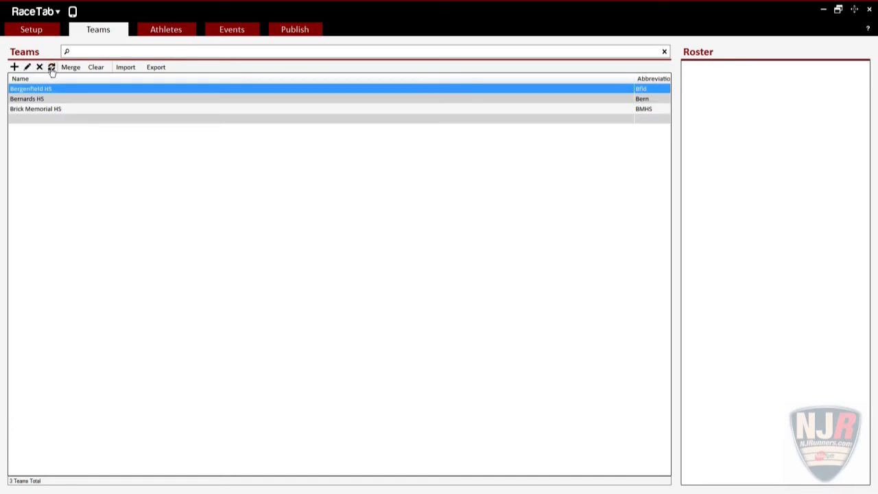
pyautogui.click(41, 99)
pyautogui.click(43, 109)
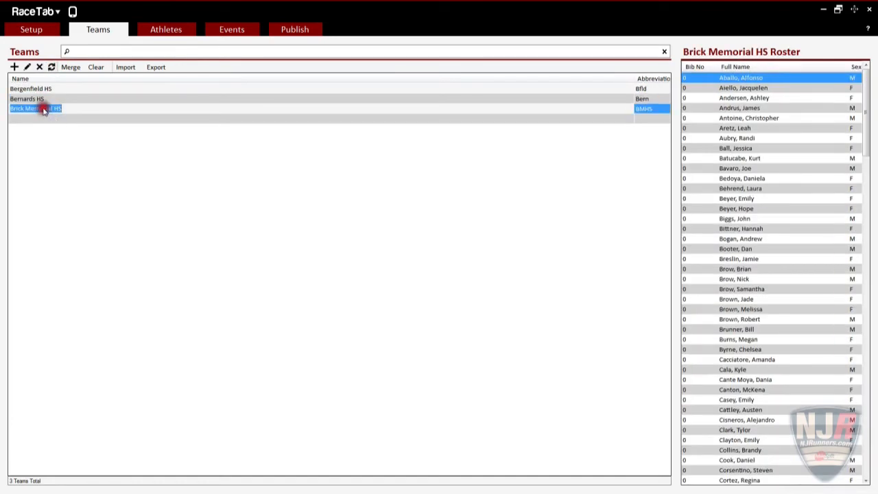
pyautogui.click(41, 89)
pyautogui.click(37, 99)
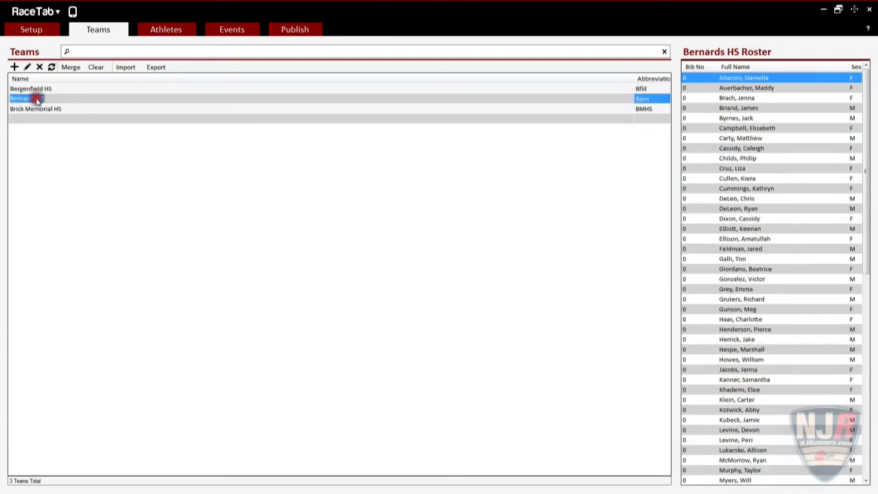
pyautogui.click(40, 108)
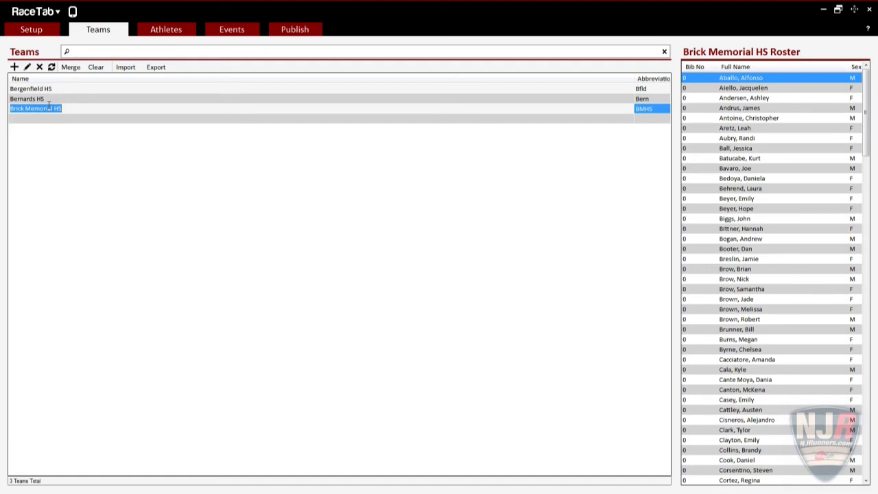
pyautogui.click(228, 31)
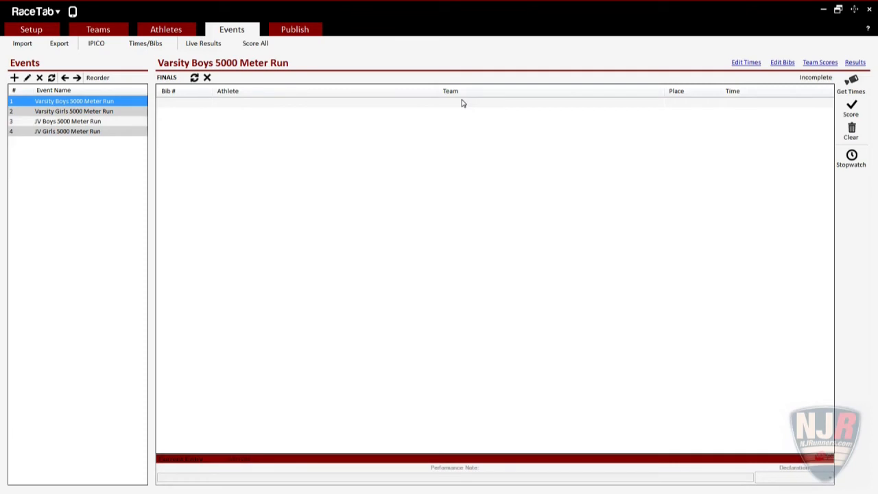
# Enter finish times 17:17, 17:18 and 17:19 in the Varsity Boys 5000 Meter Run
pyautogui.click(739, 102)
pyautogui.write('17:17')
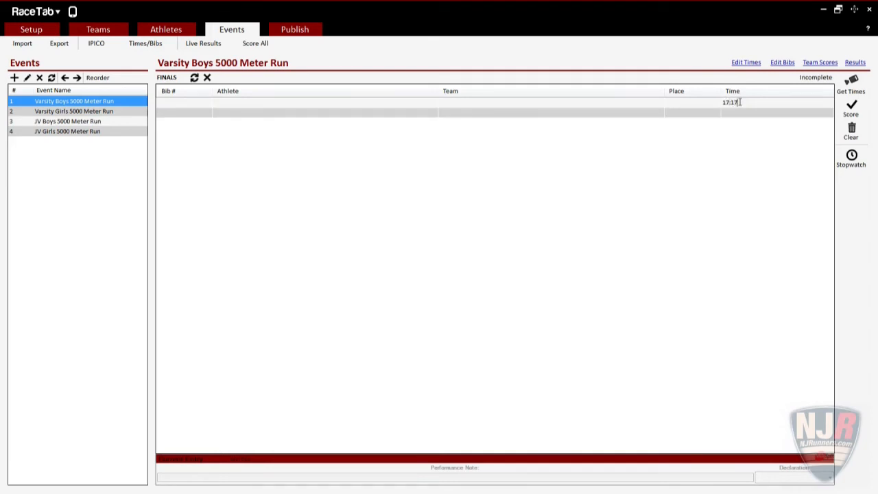
pyautogui.press('Return')
pyautogui.write('17:18')
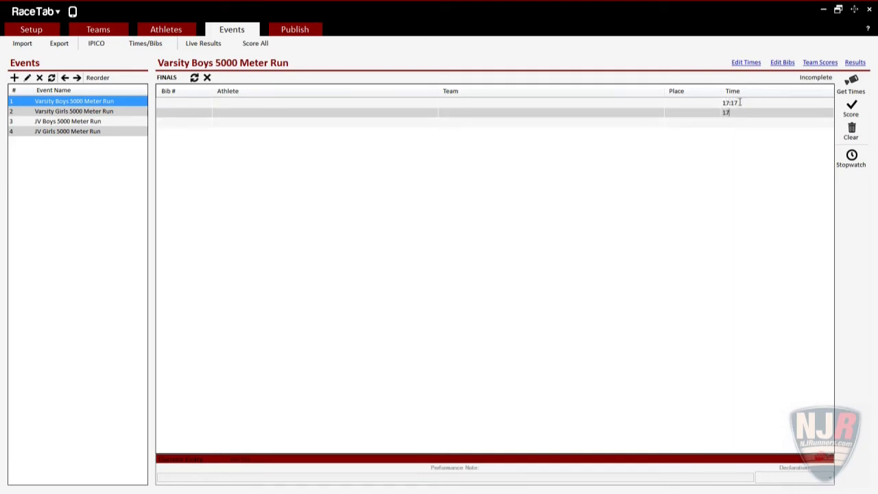
pyautogui.press('Return')
pyautogui.write('17:19')
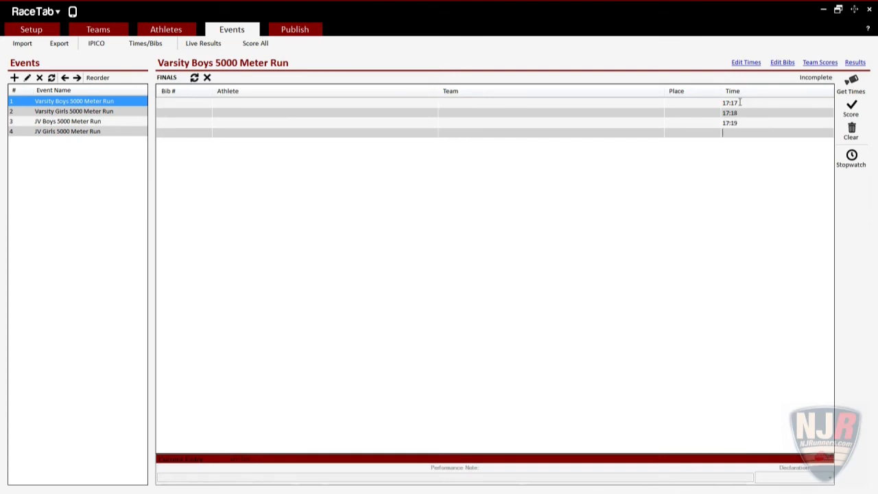
# Assign an athlete to each of the three finishers using the name autocomplete
pyautogui.click(254, 102)
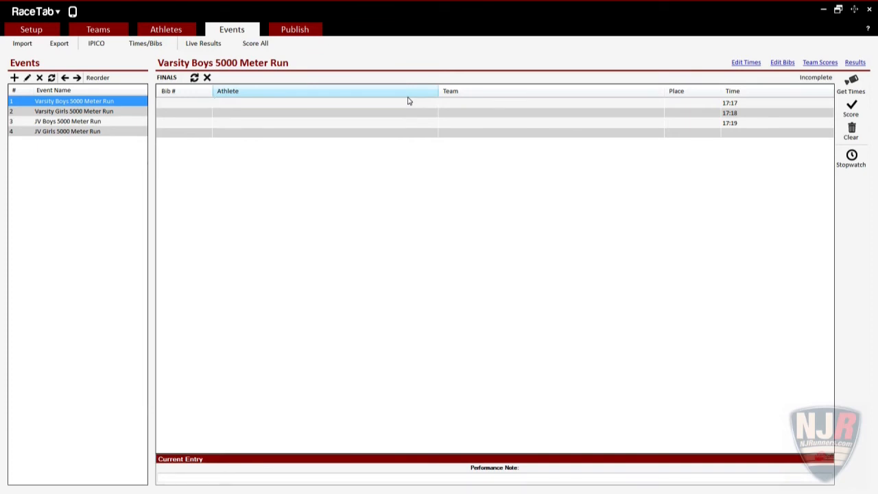
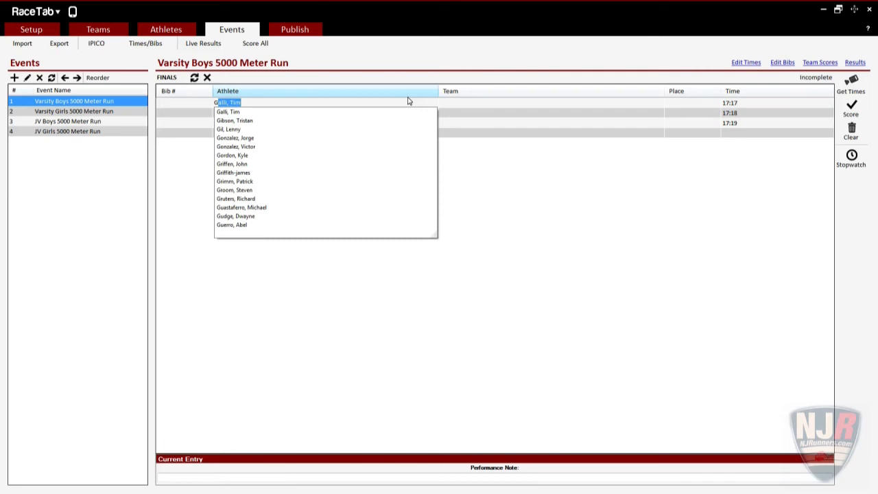
pyautogui.press('Return')
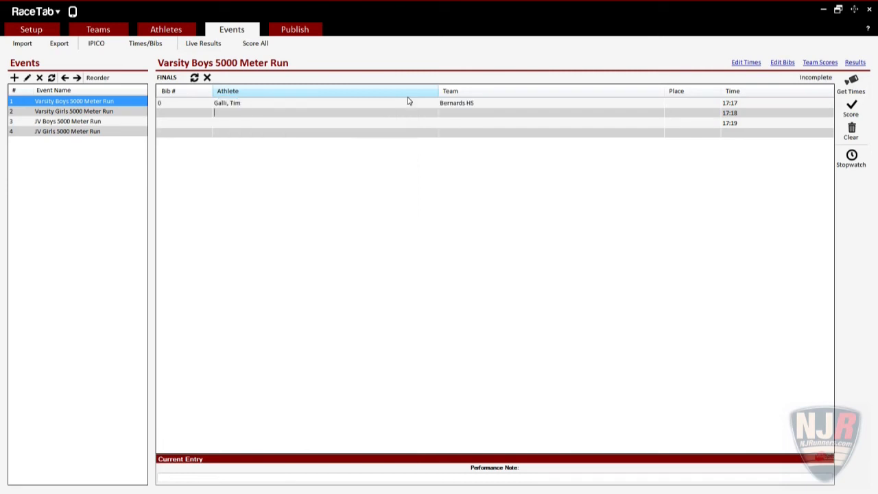
pyautogui.write('G')
pyautogui.press('Down')
pyautogui.press('Down')
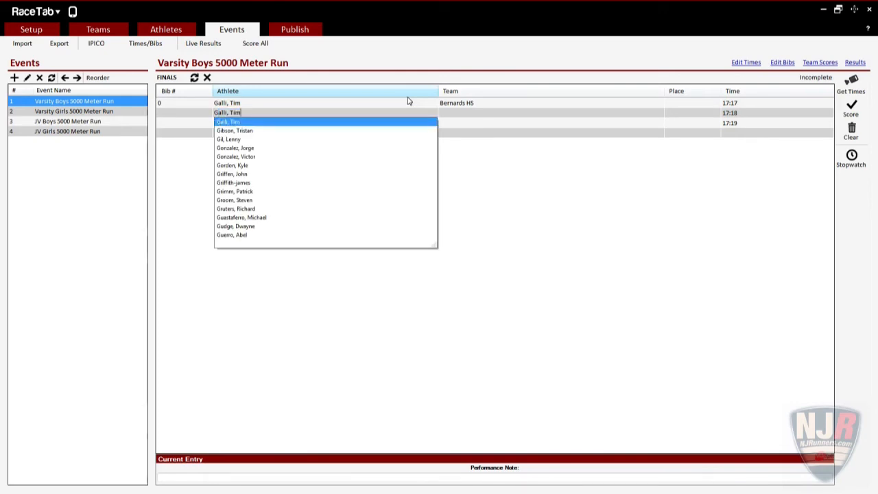
pyautogui.press('Return')
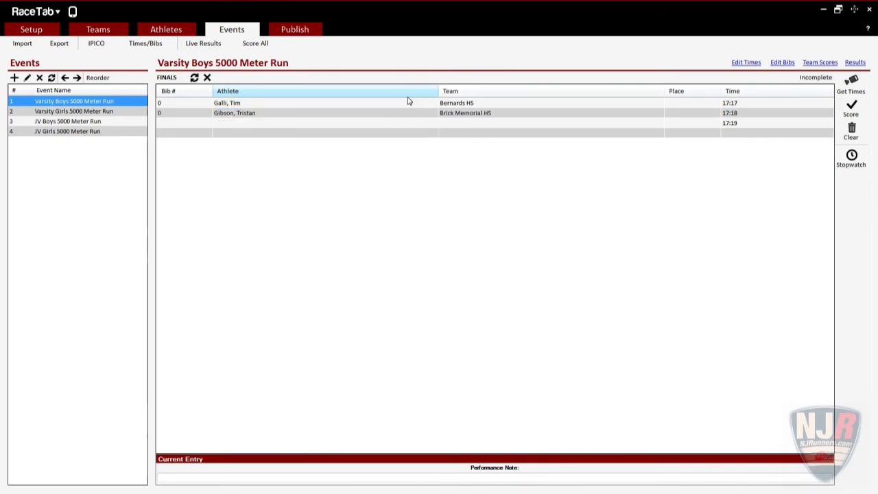
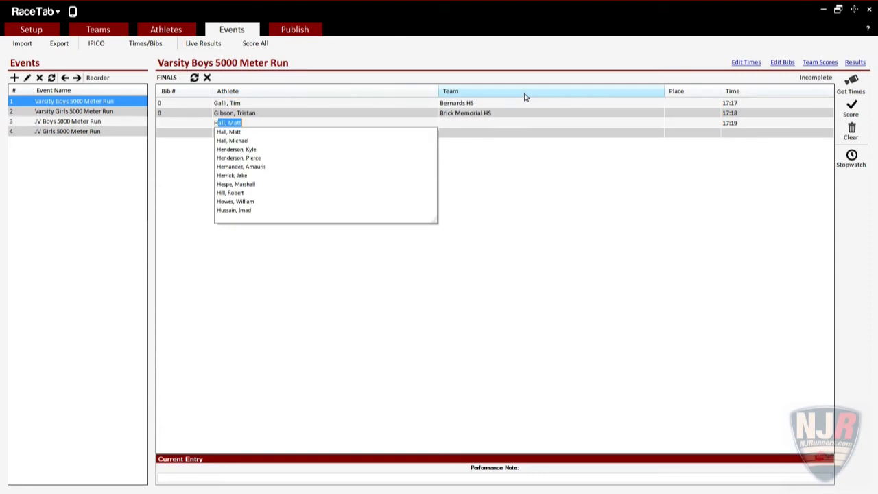
pyautogui.press('Down')
pyautogui.press('Return')
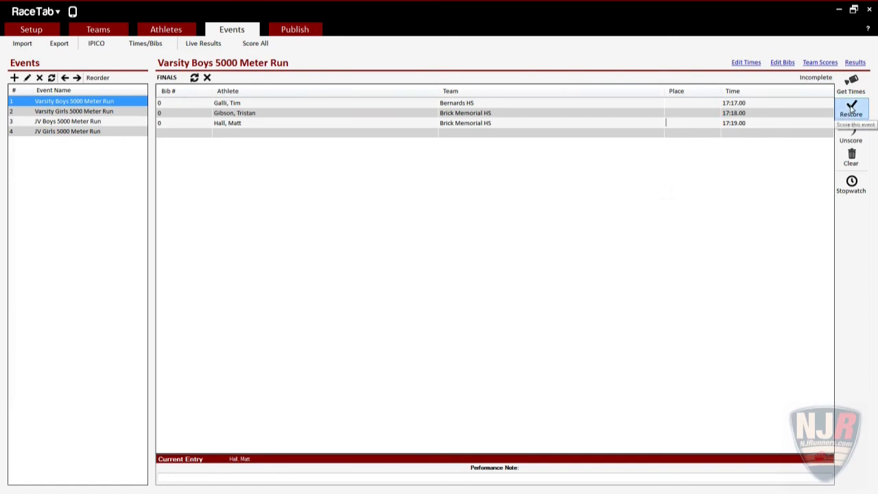
# Rescore the Varsity Boys 5000 Meter Run to fill places 1–3 and open its Results report
pyautogui.click(850, 108)
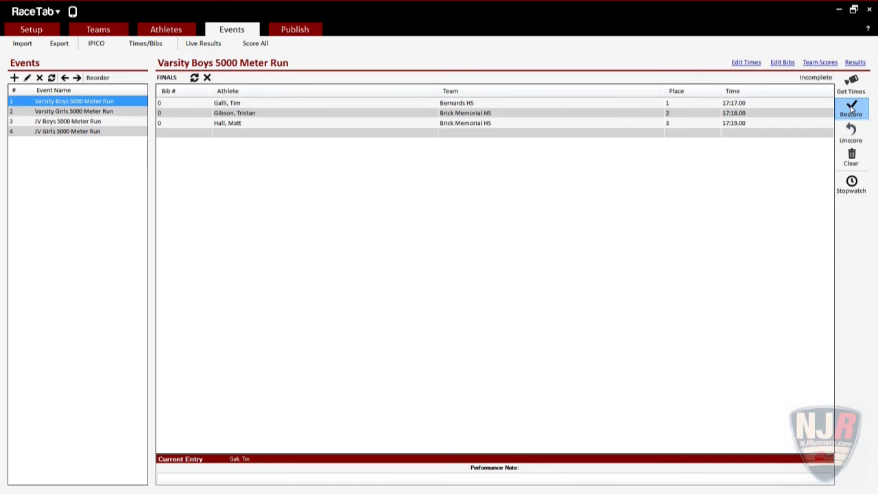
pyautogui.click(855, 63)
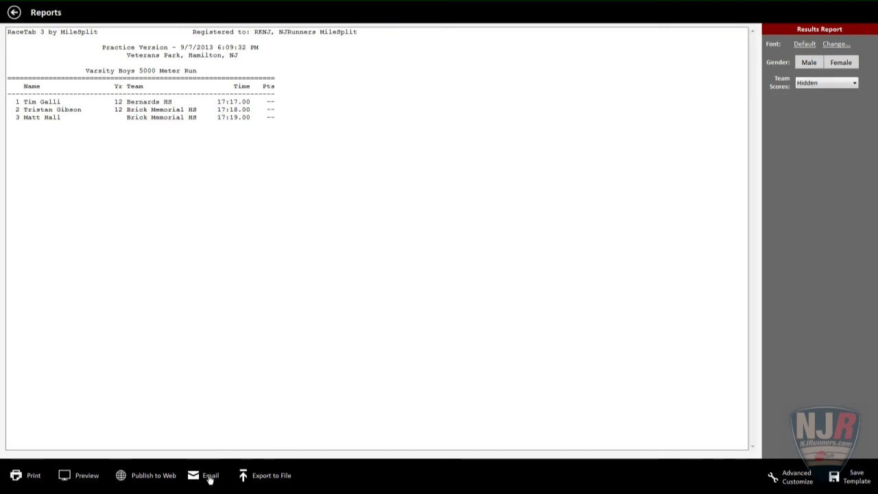
# Export the results report to the Desktop as Practice Version.txt, replacing the old file
pyautogui.click(267, 484)
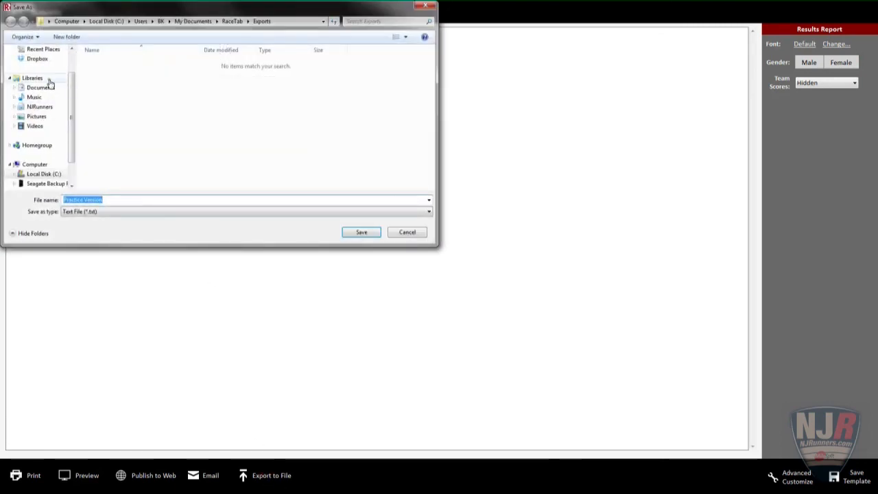
pyautogui.moveTo(71, 85); pyautogui.dragTo(71, 59)
pyautogui.click(45, 63)
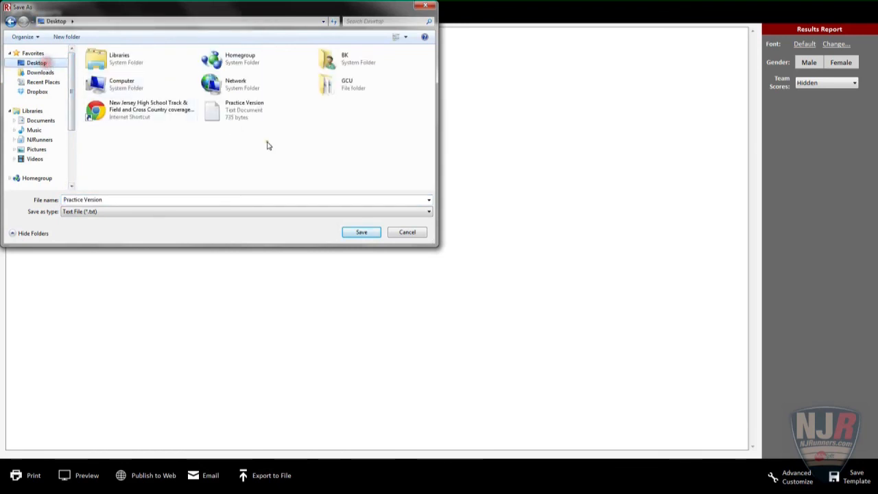
pyautogui.click(375, 233)
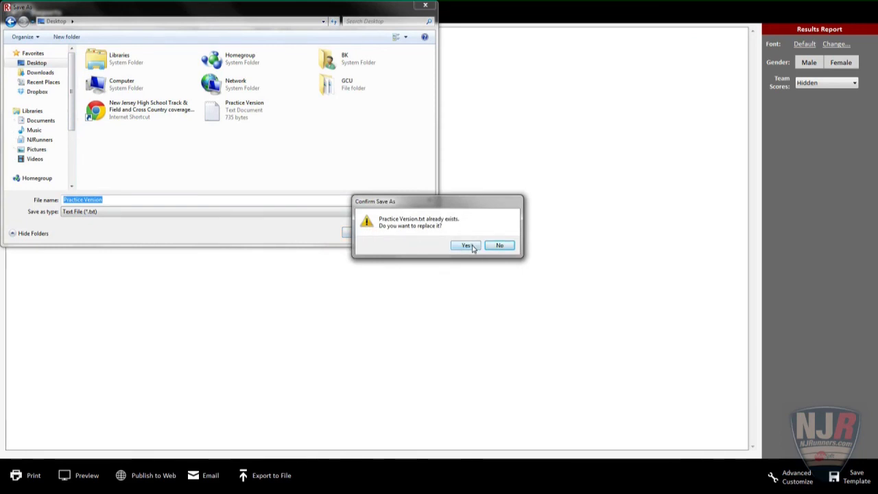
pyautogui.click(471, 246)
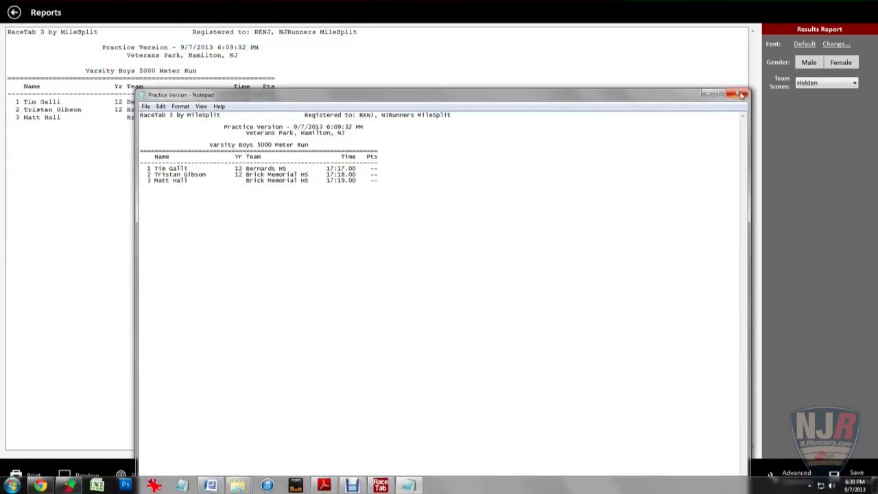
pyautogui.click(738, 94)
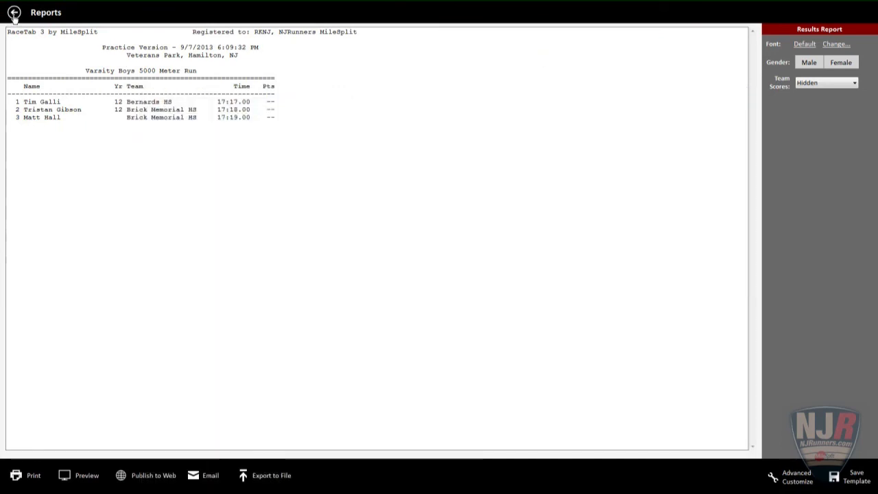
pyautogui.click(13, 13)
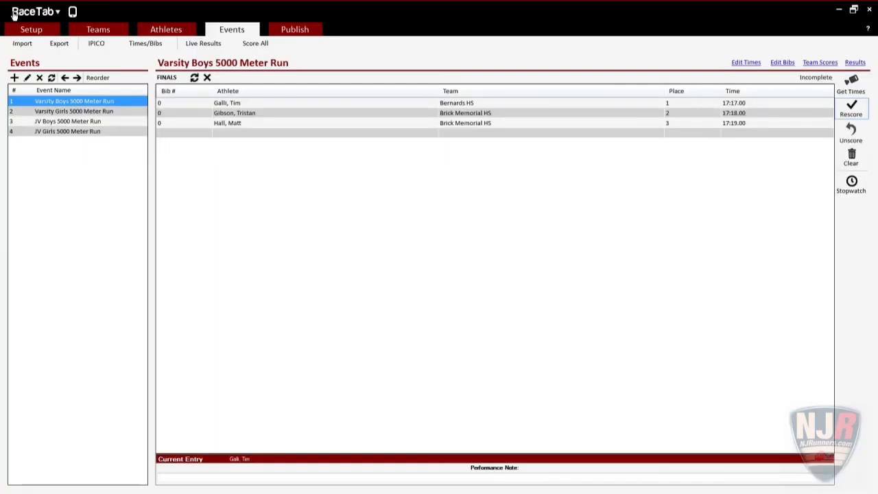